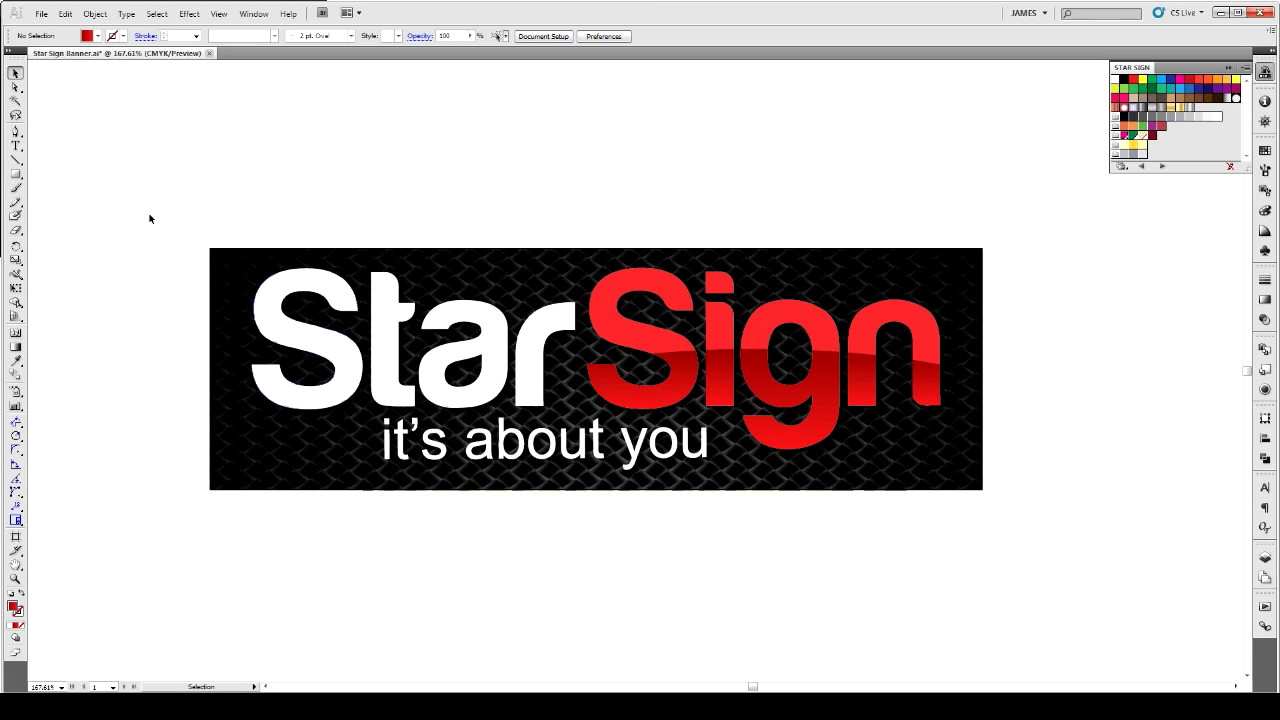
# - Try opening the new homes PDF via File > Open, preview its later pages, then cancel
pyautogui.click(41, 14)
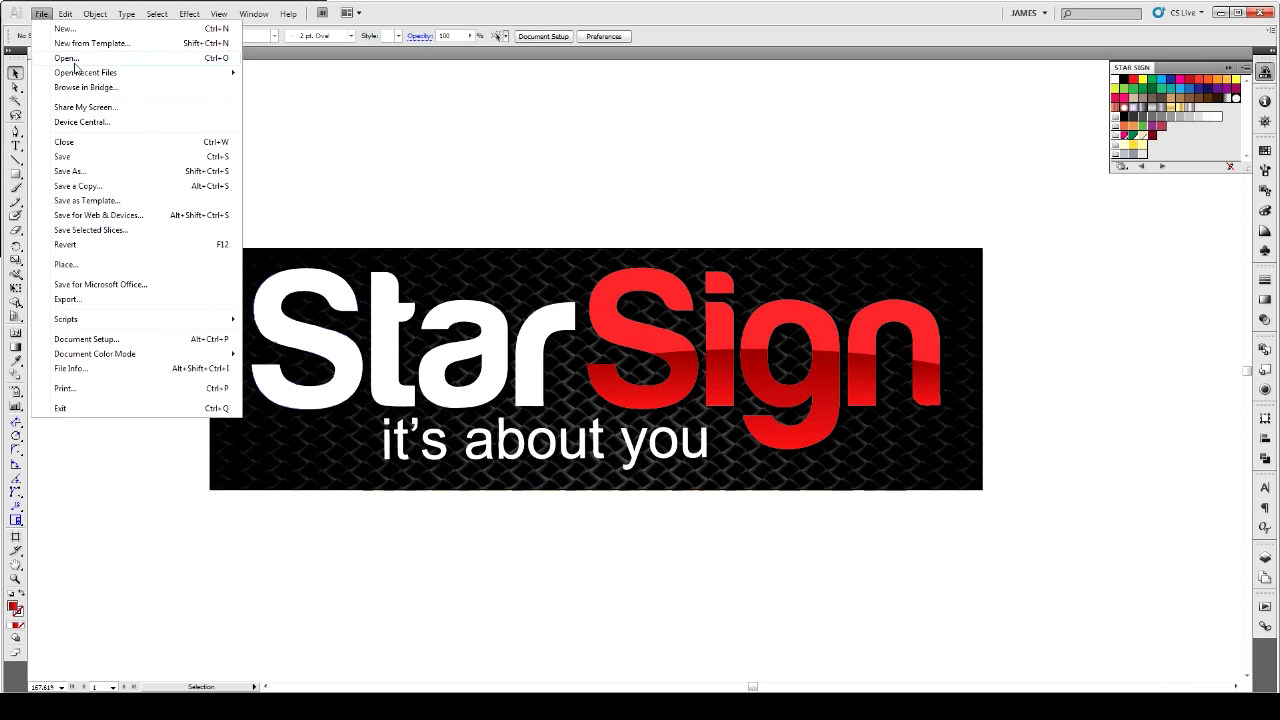
pyautogui.click(68, 59)
pyautogui.doubleClick(470, 425)
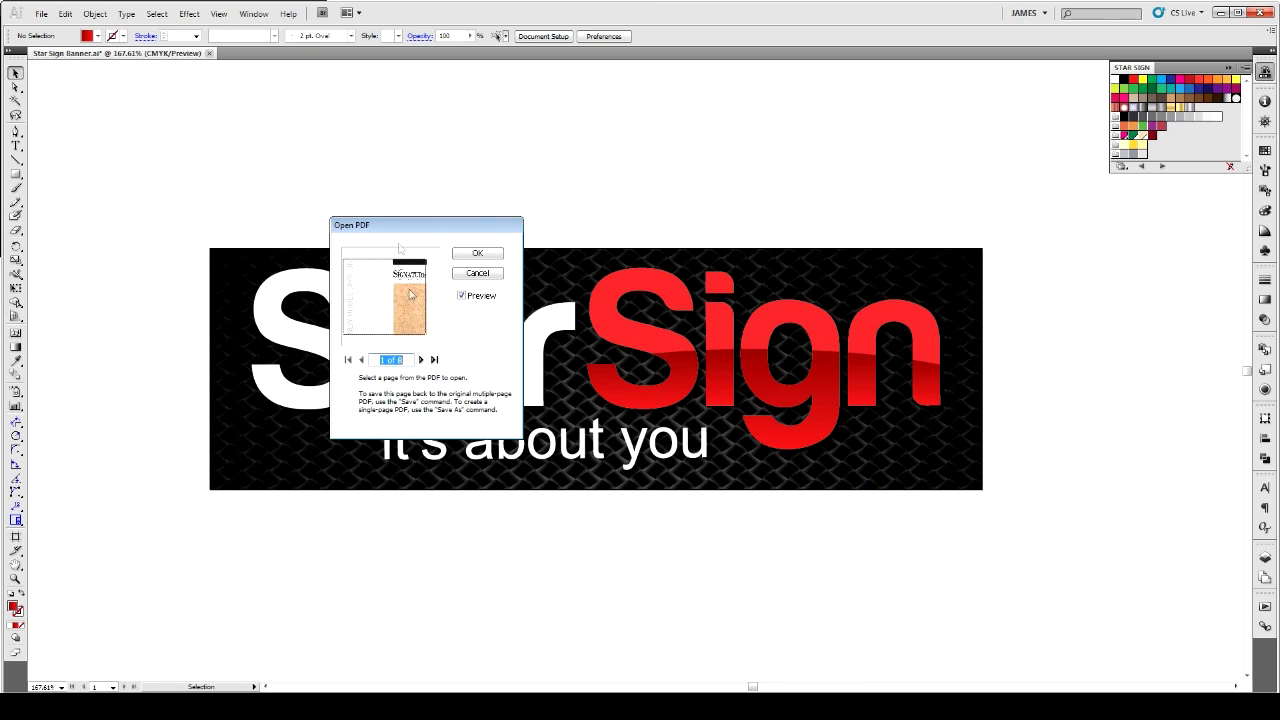
pyautogui.moveTo(405, 229); pyautogui.dragTo(568, 169)
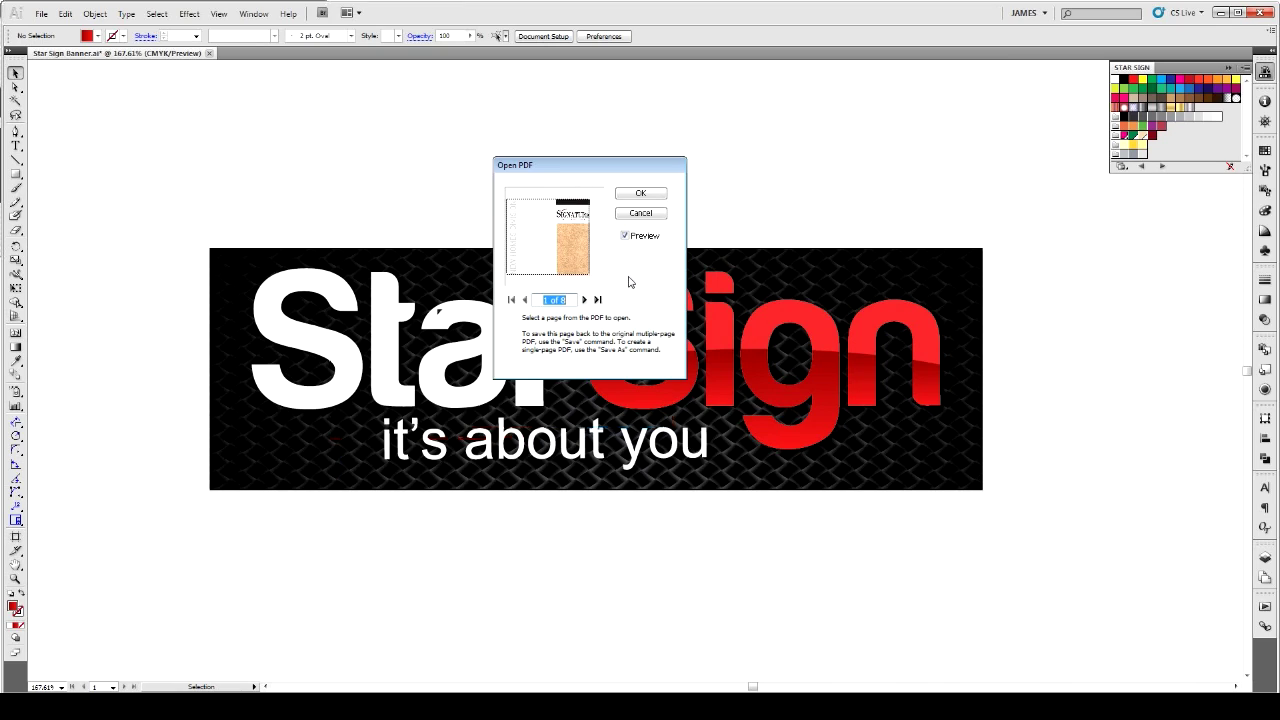
pyautogui.click(583, 302)
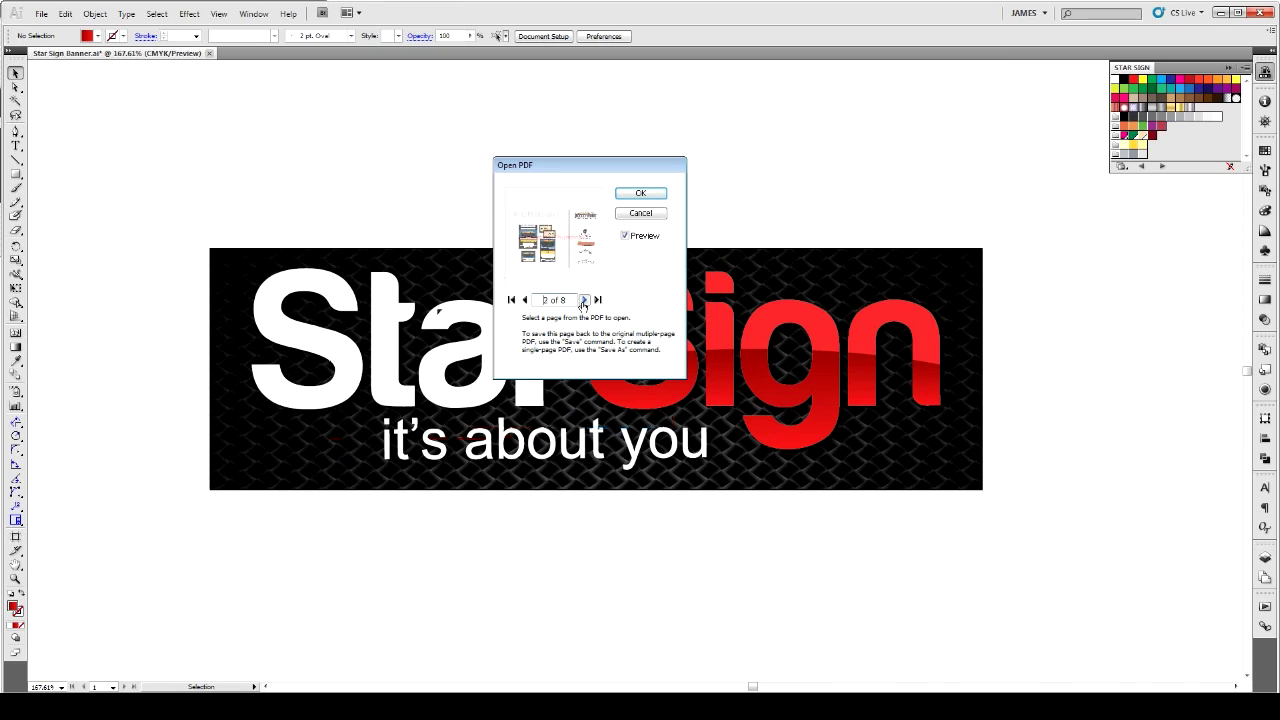
pyautogui.click(583, 302)
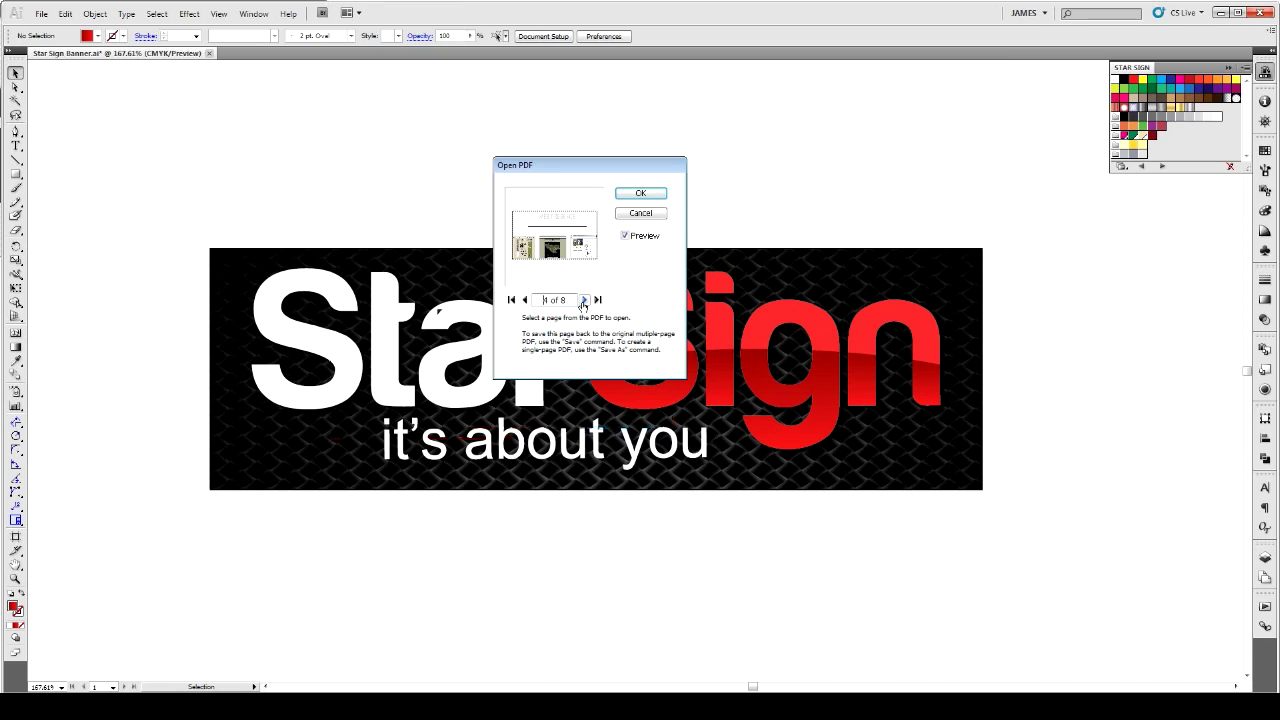
pyautogui.click(641, 216)
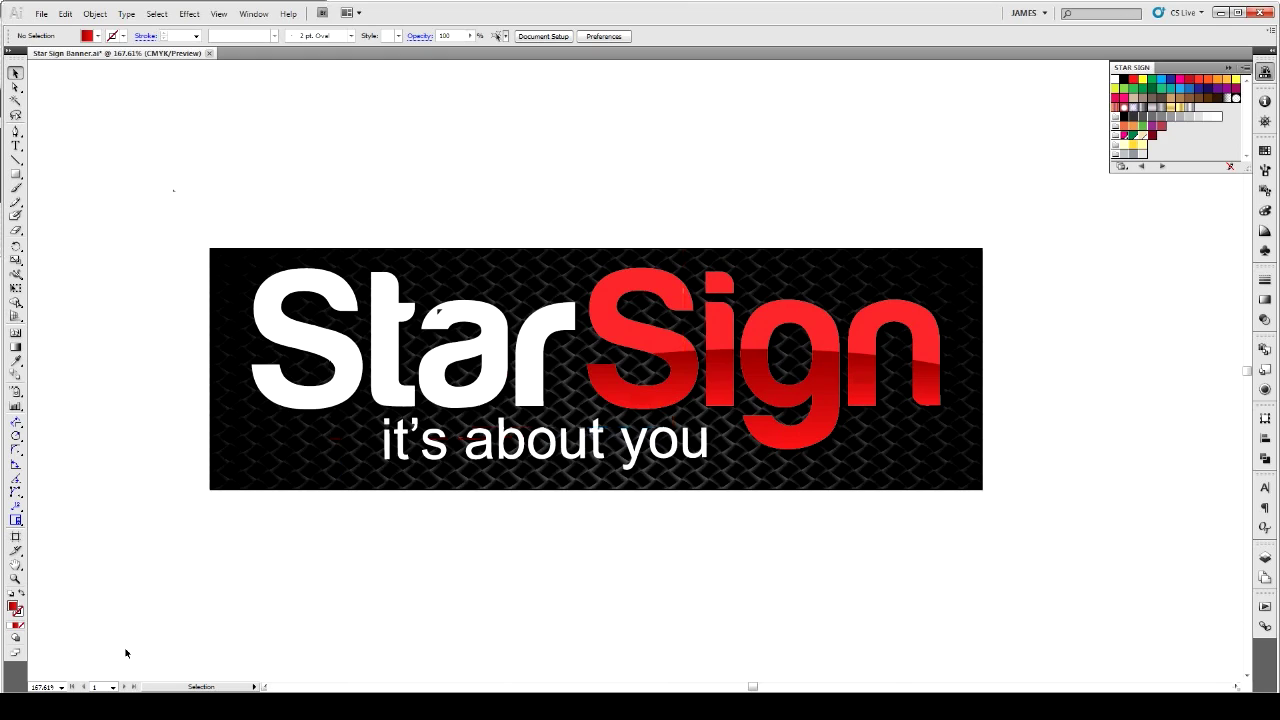
# - Switch to Explorer and browse into Illustrator's Presets > en_US > Scripts folder
pyautogui.hotkey('alt', 'Tab')
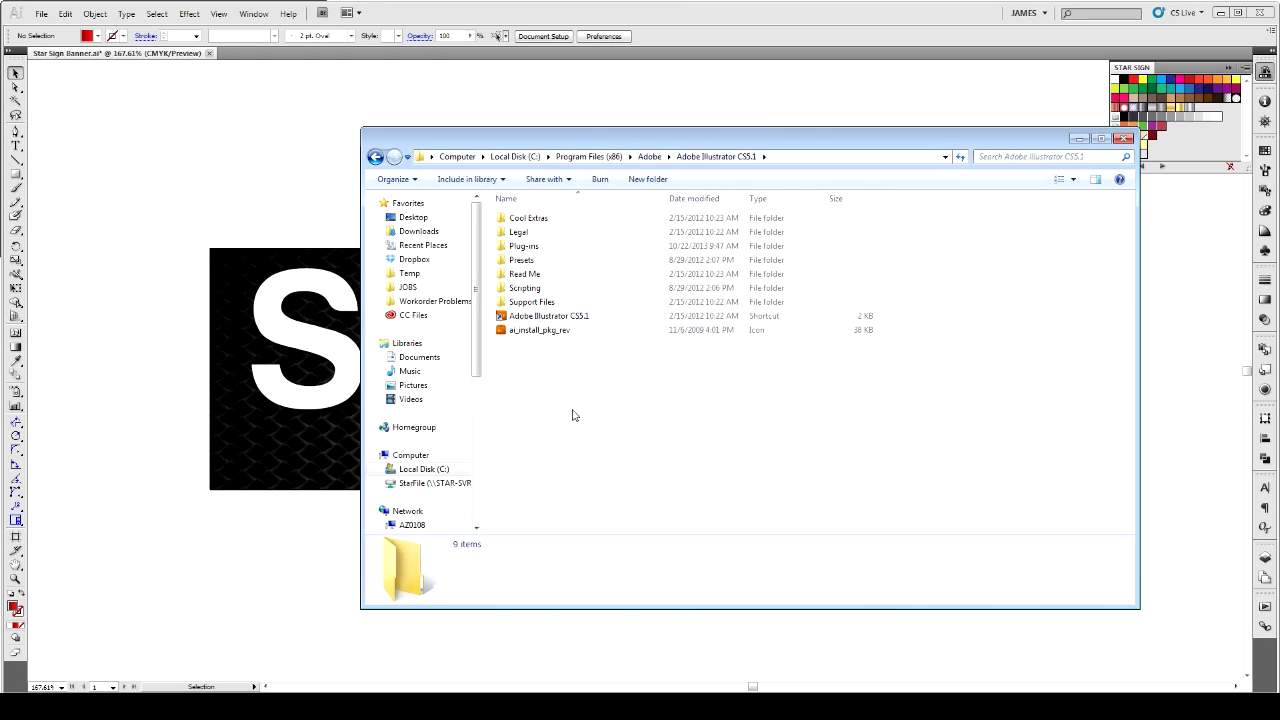
pyautogui.moveTo(424, 469)
pyautogui.doubleClick(535, 262)
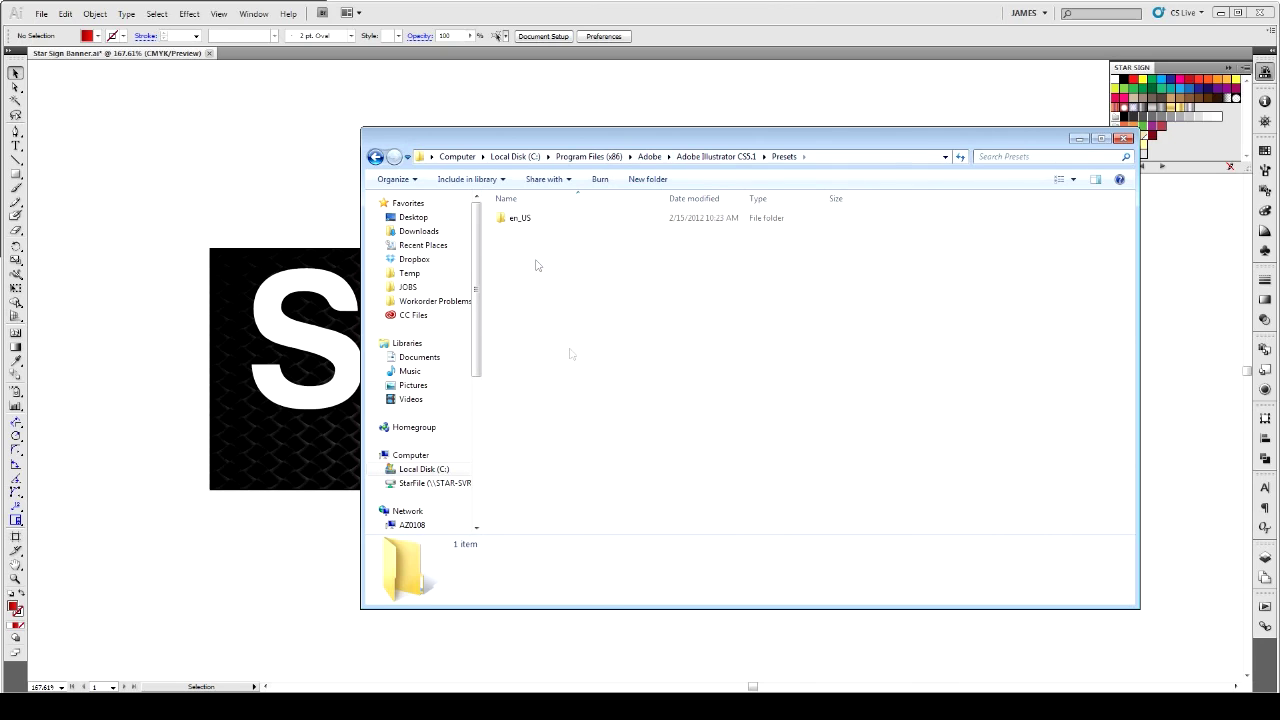
pyautogui.click(516, 222)
pyautogui.doubleClick(516, 222)
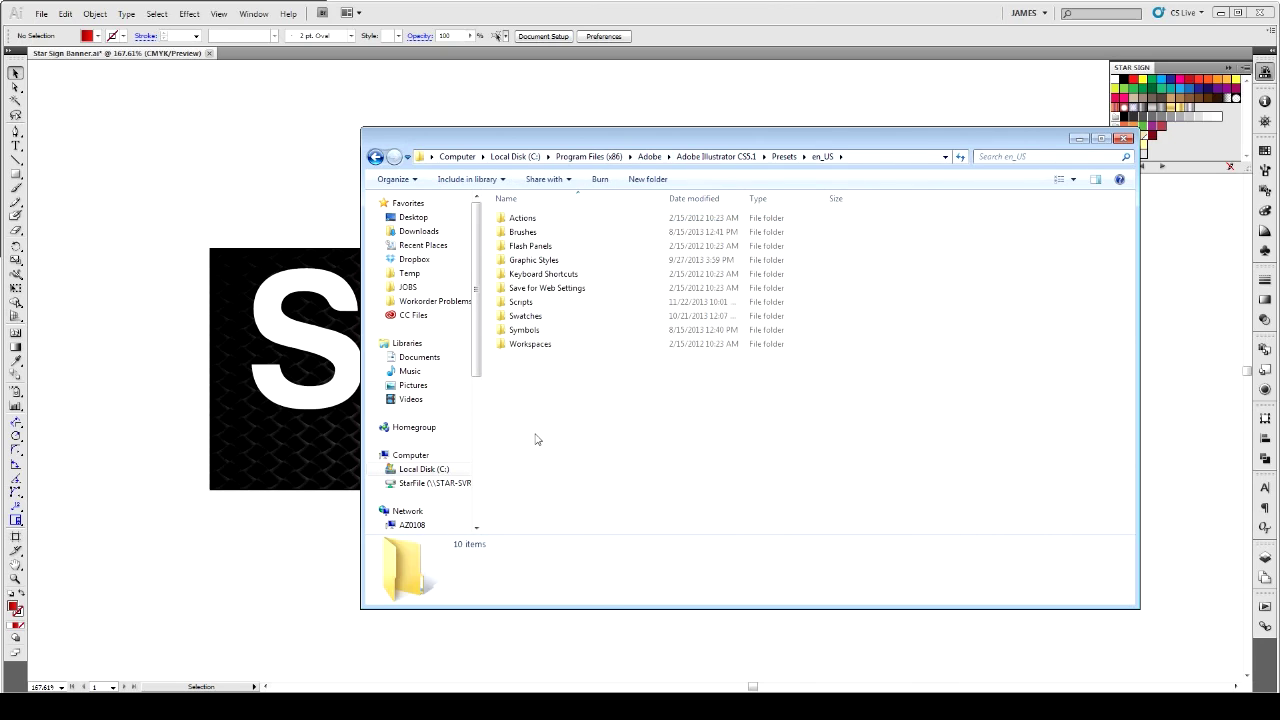
pyautogui.doubleClick(524, 303)
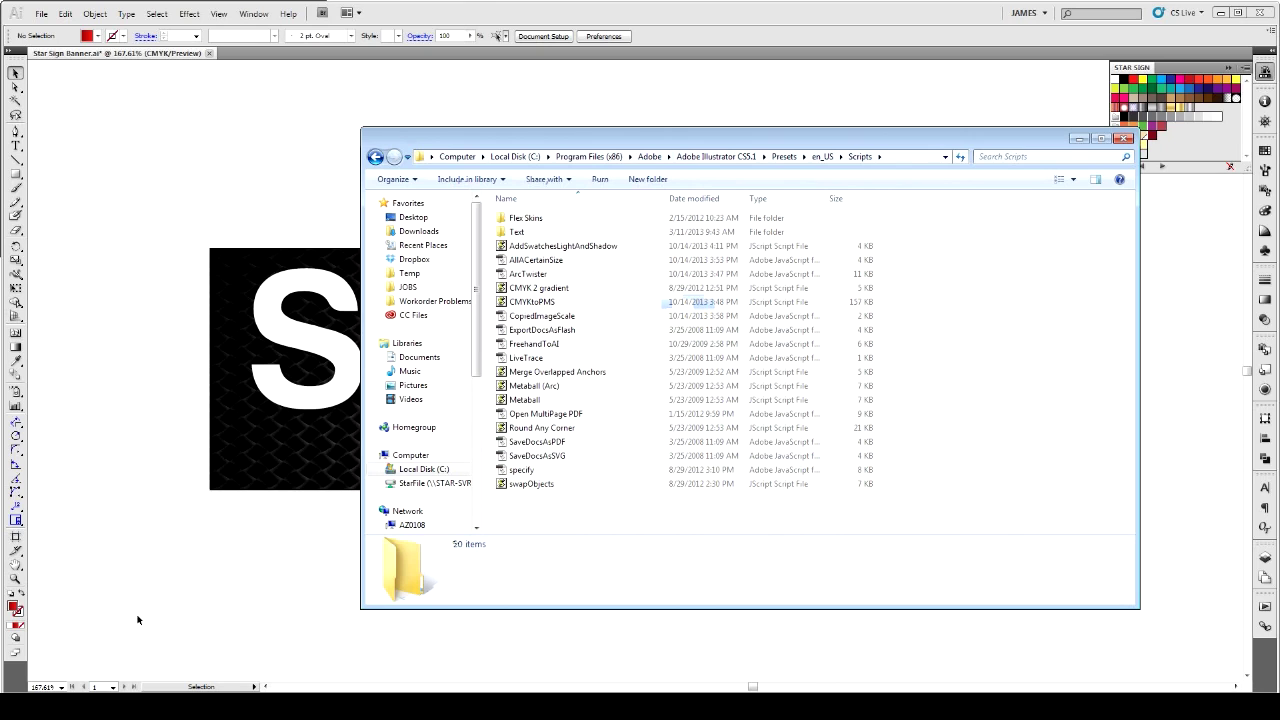
# - Copy Open MultiPage PDF.jsx from the server into Illustrator's Scripts folder, skipping the existing duplicate
pyautogui.click(186, 677)
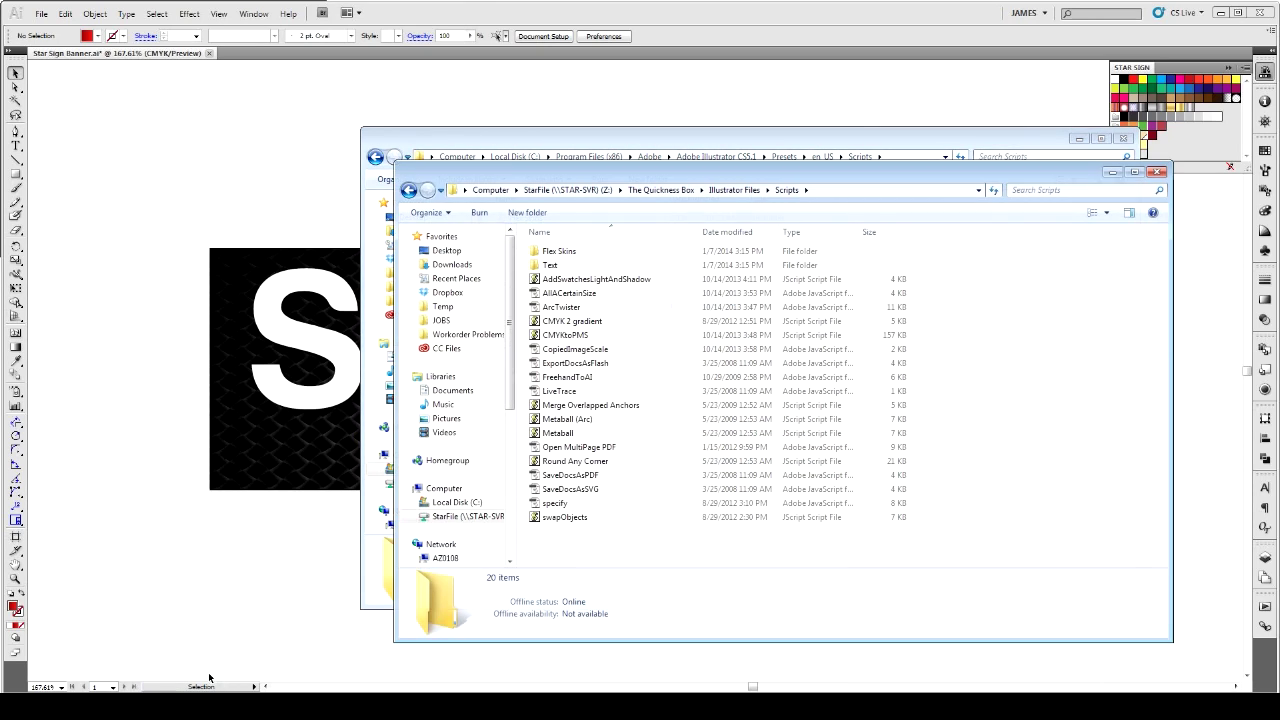
pyautogui.moveTo(664, 176); pyautogui.dragTo(370, 123)
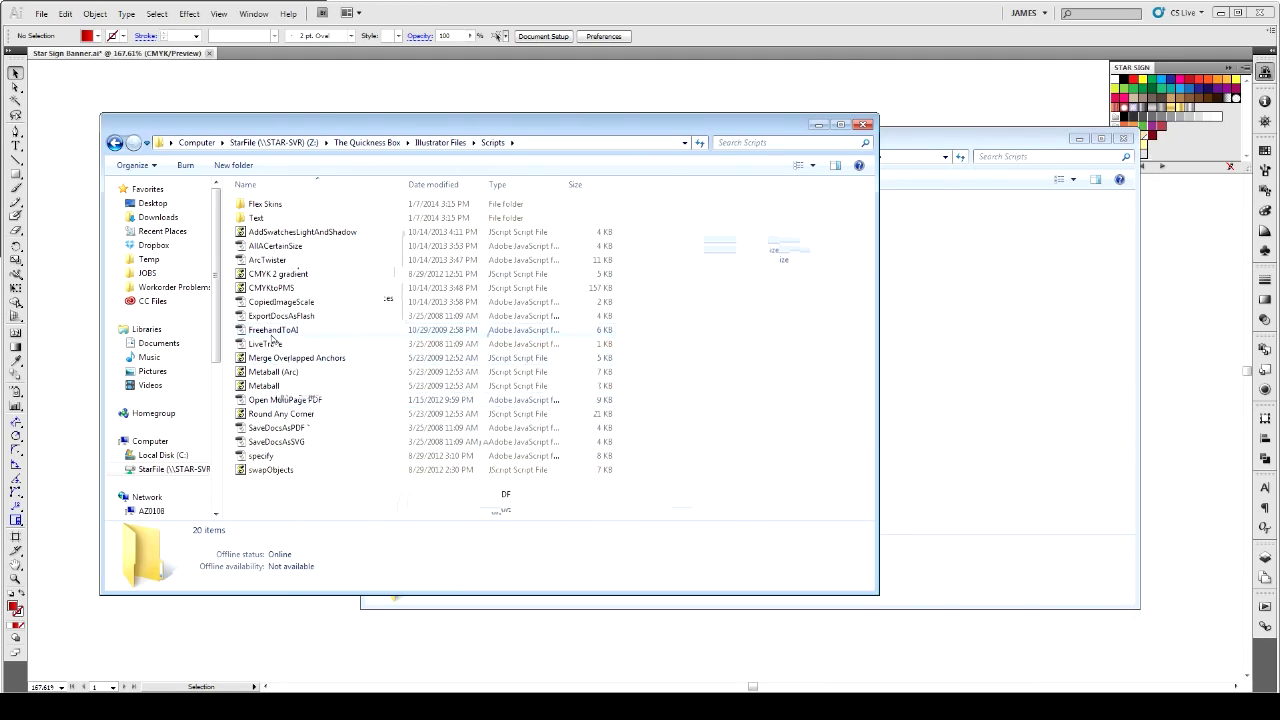
pyautogui.click(277, 400)
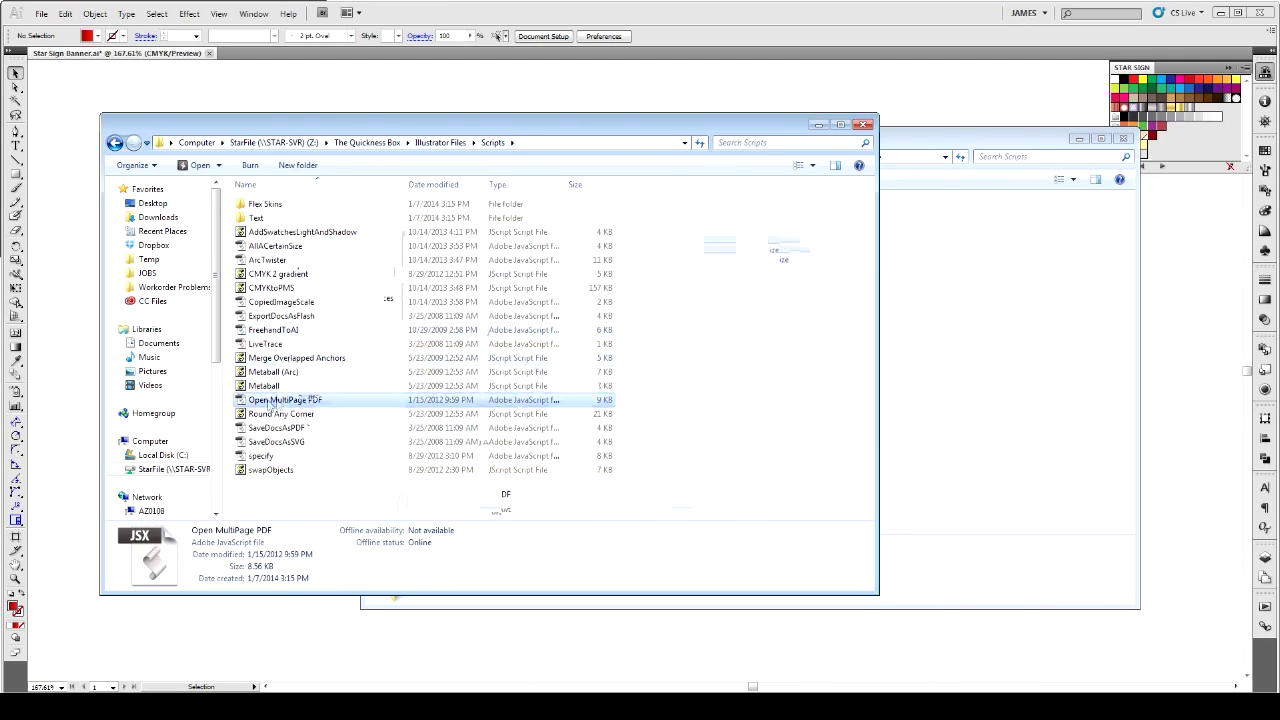
pyautogui.moveTo(813, 437); pyautogui.dragTo(946, 444)
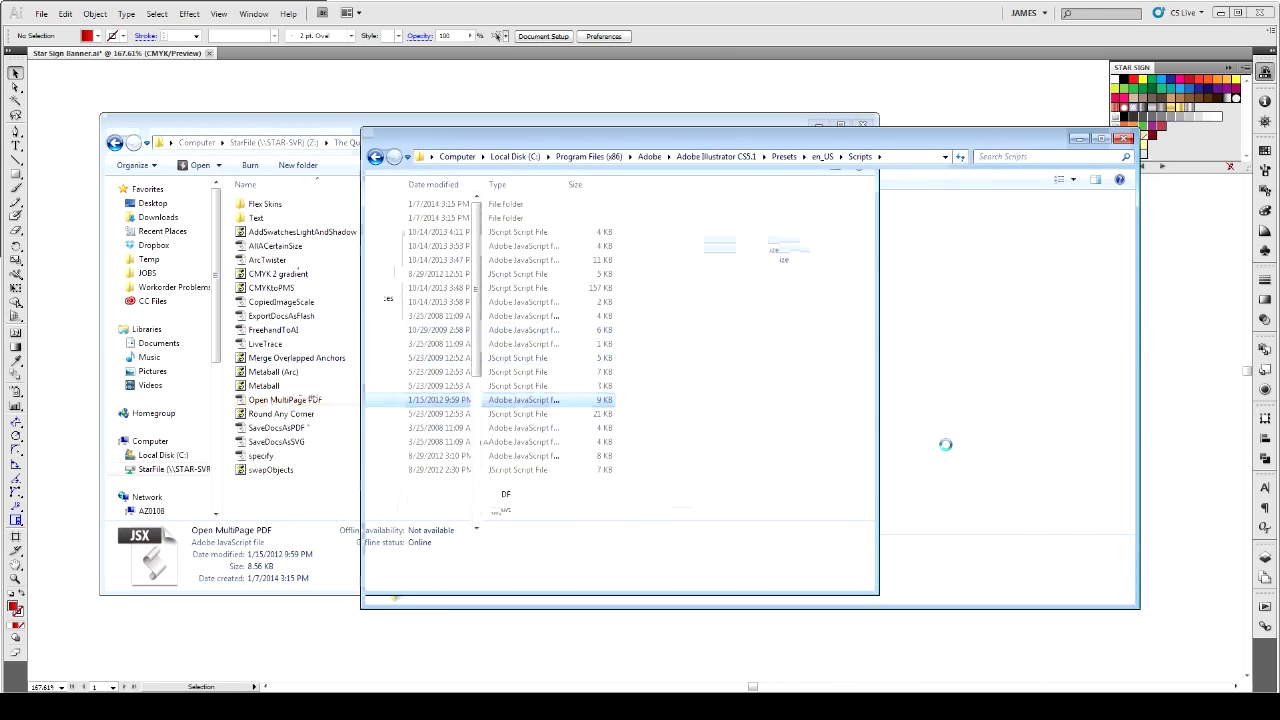
pyautogui.click(753, 497)
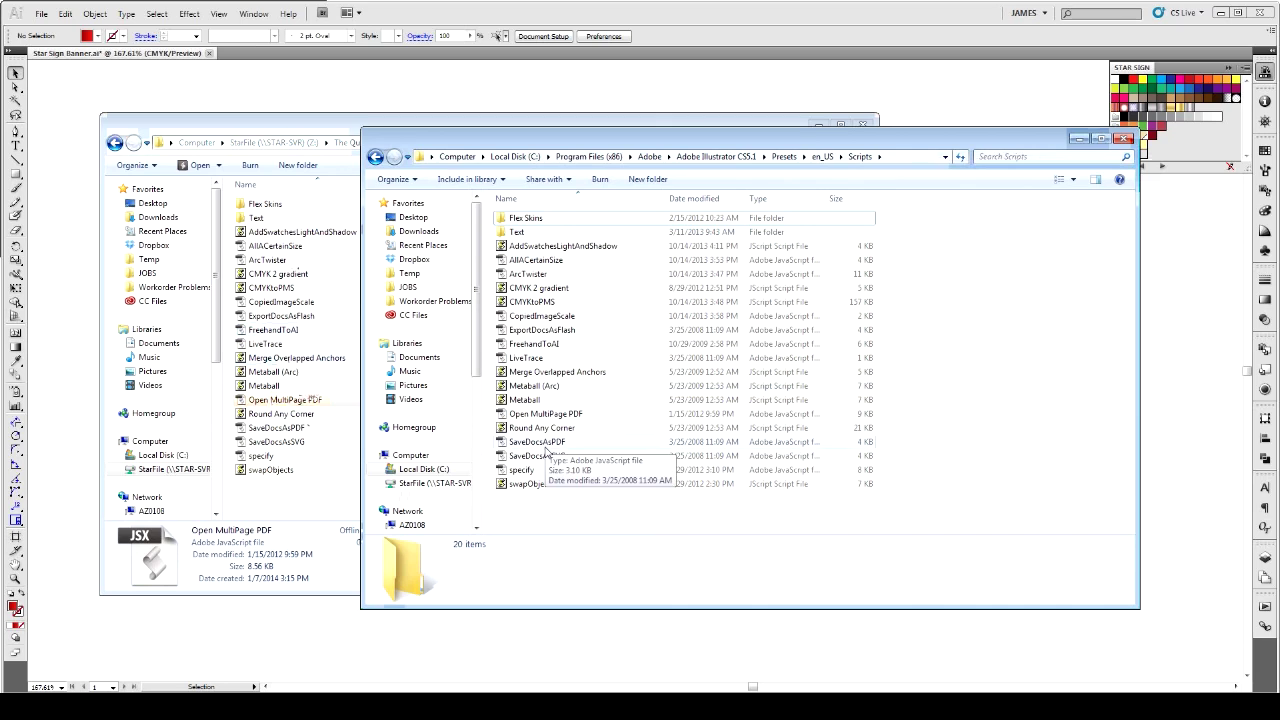
pyautogui.click(551, 416)
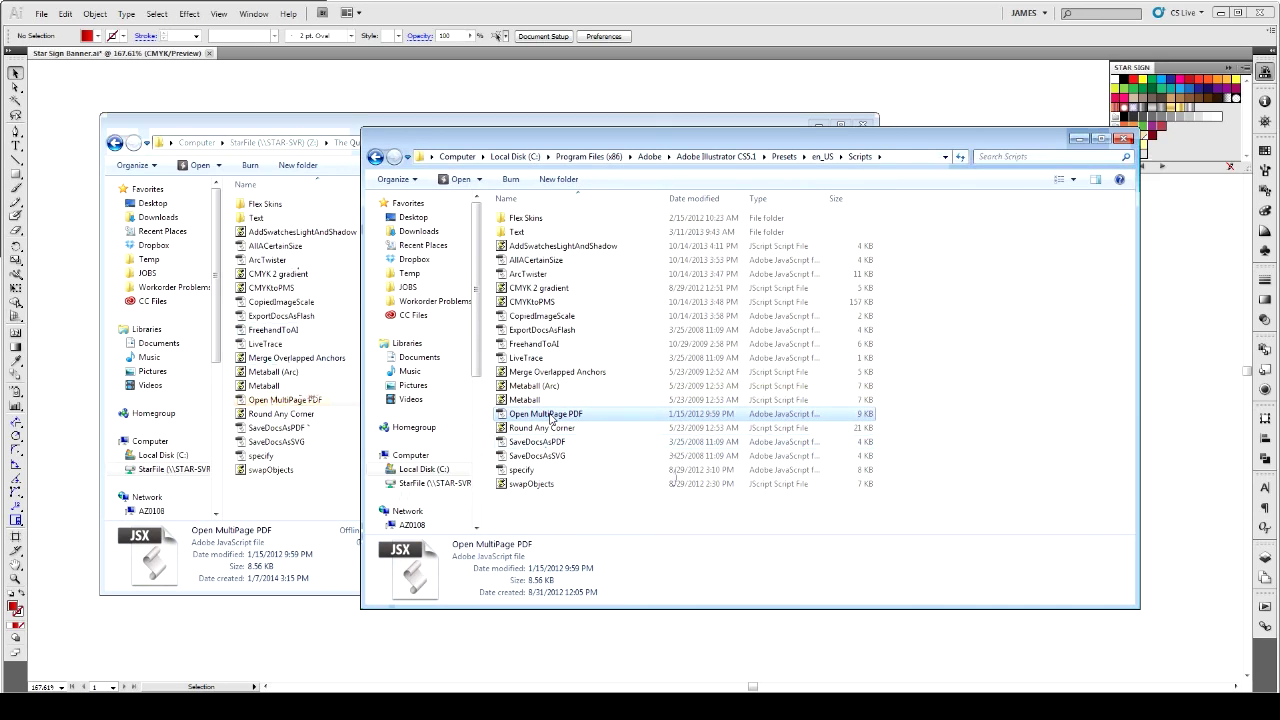
pyautogui.click(620, 528)
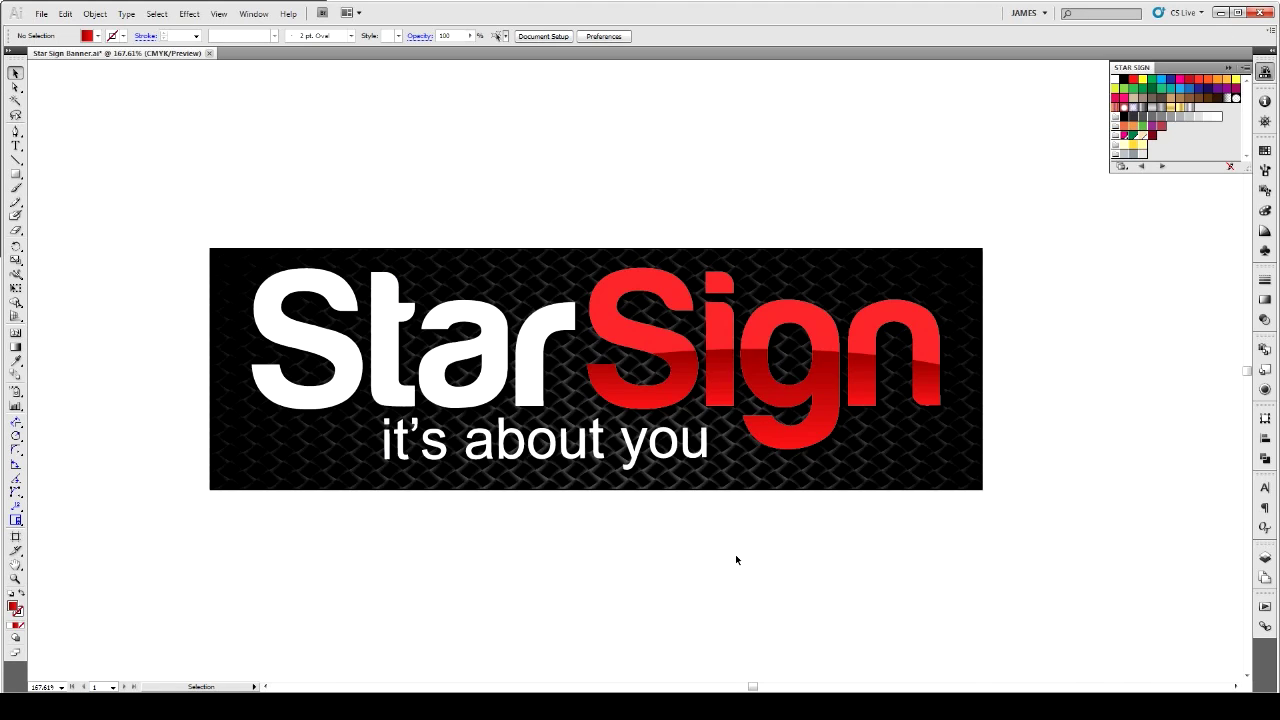
# - Check File > Scripts for Open MultiPage PDF, then close the Star Sign Banner document
pyautogui.click(43, 16)
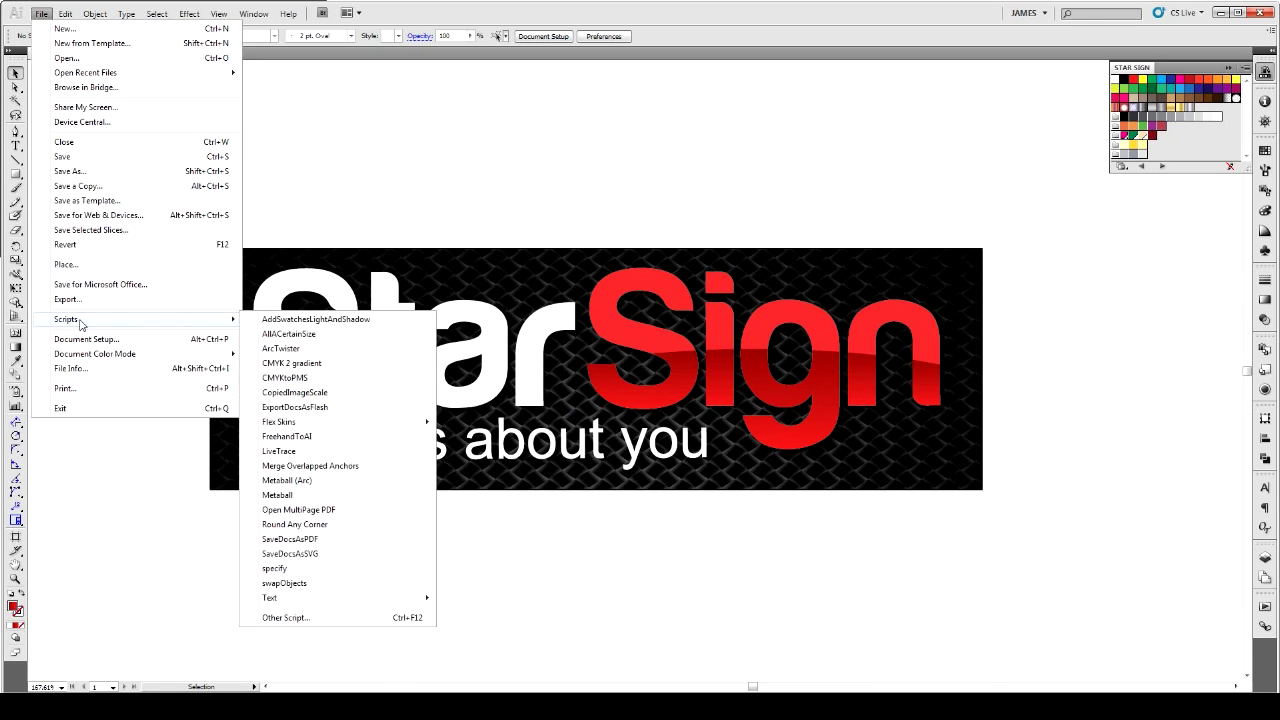
pyautogui.moveTo(66, 319)
pyautogui.click(629, 560)
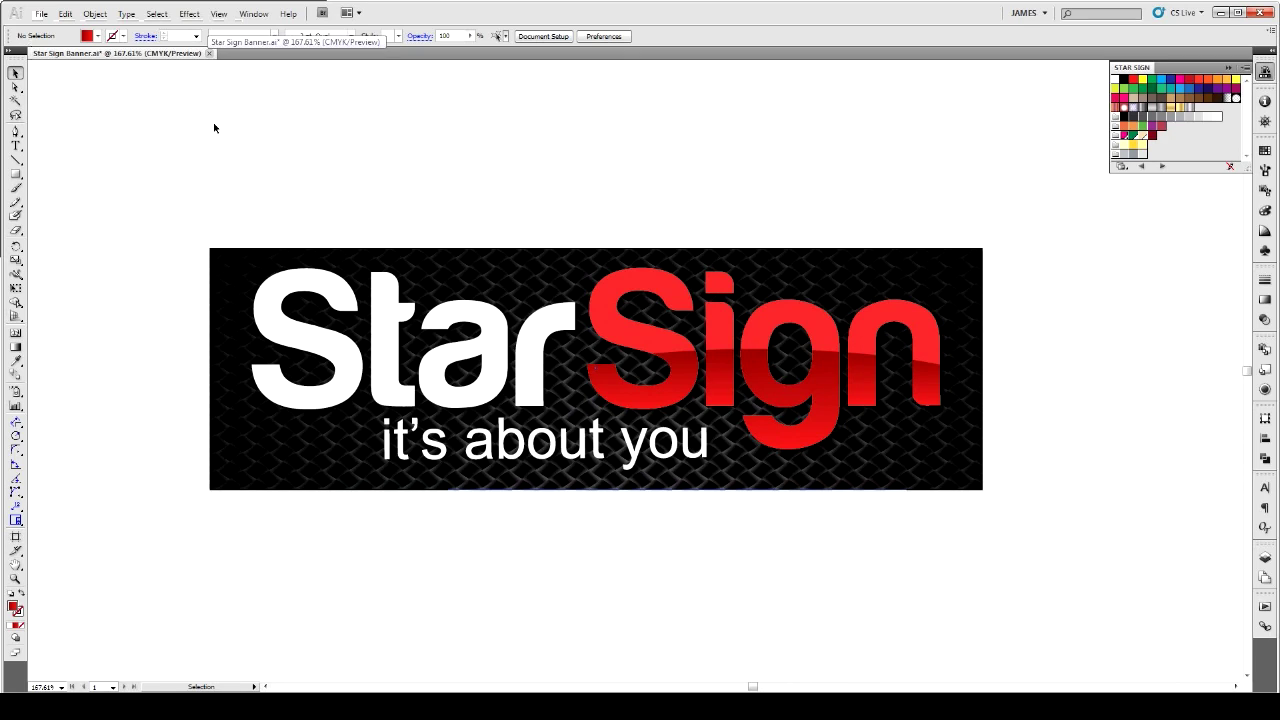
pyautogui.click(209, 53)
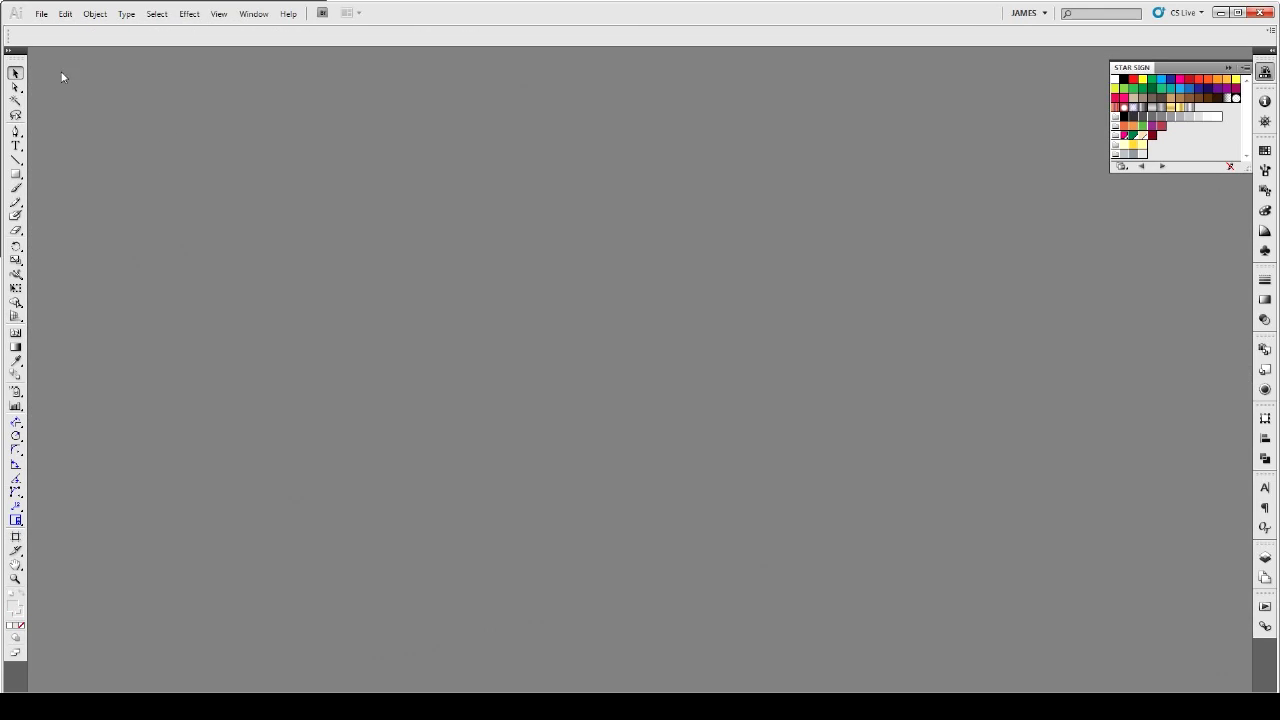
# - Run Open MultiPage PDF and choose the Pride Pointe Construction new homes PDF from 2014 jobs
pyautogui.click(41, 14)
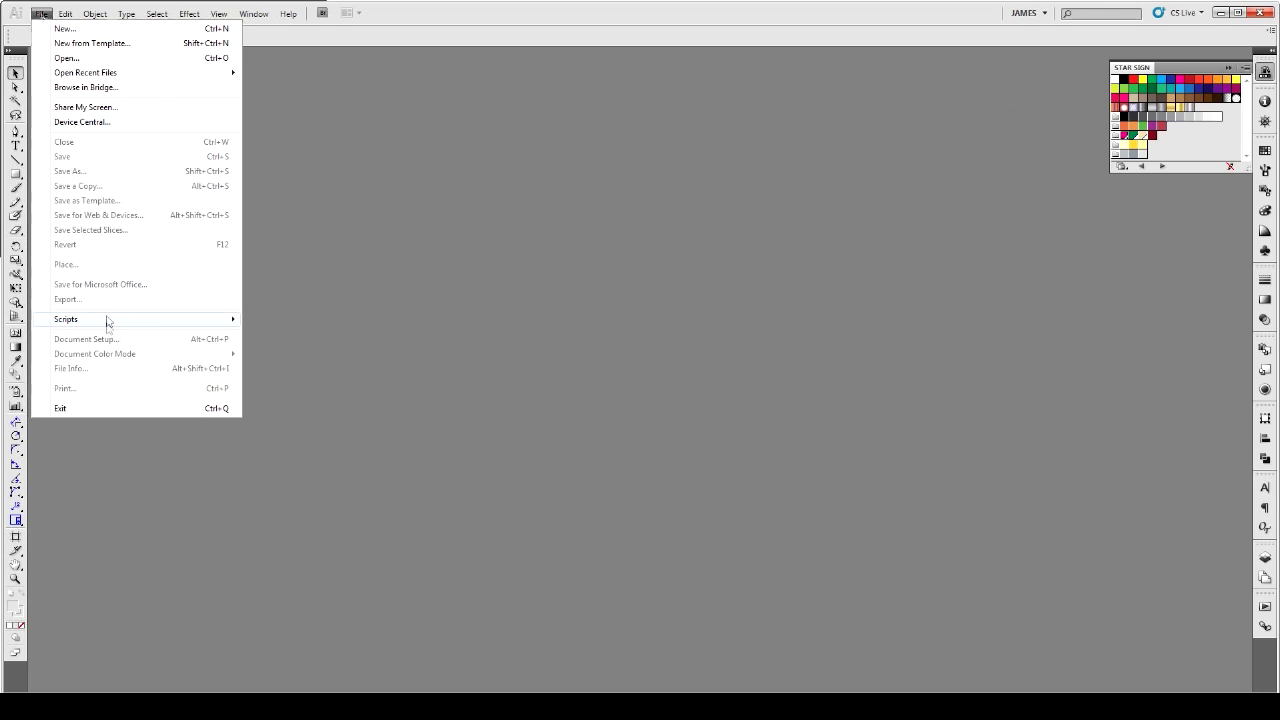
pyautogui.click(298, 509)
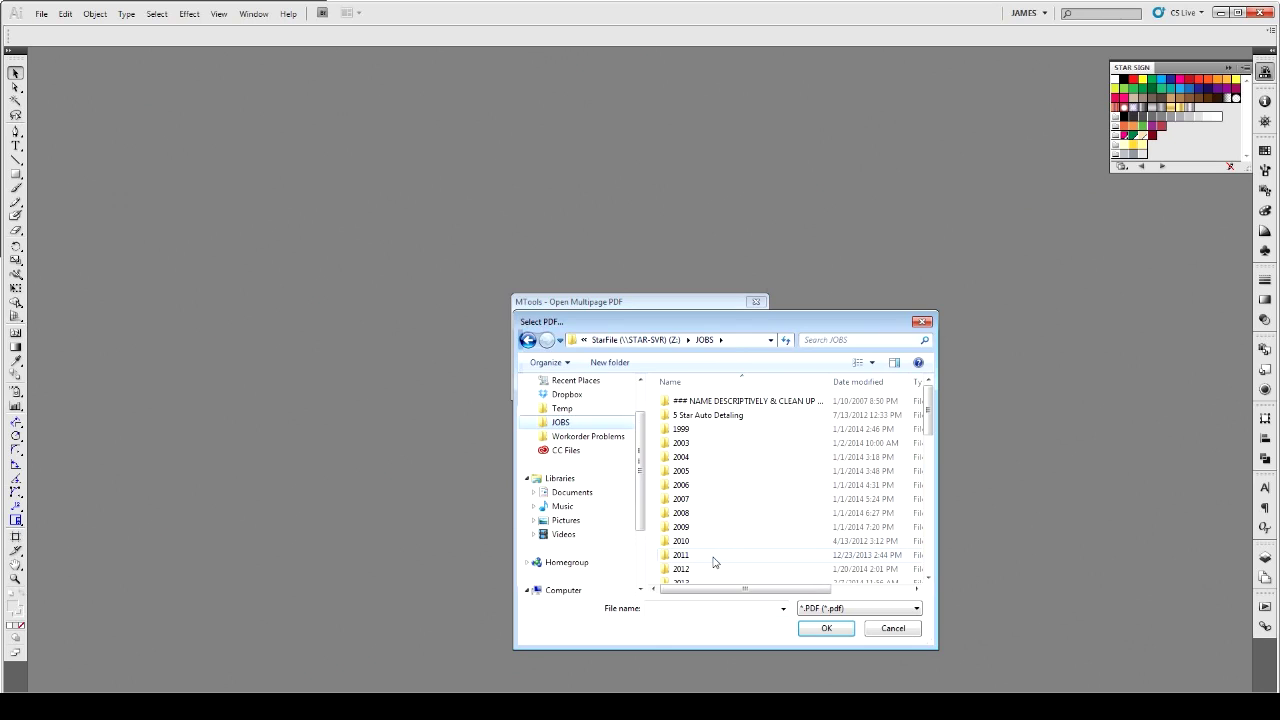
pyautogui.scroll(-1, 715, 562)
pyautogui.doubleClick(715, 562)
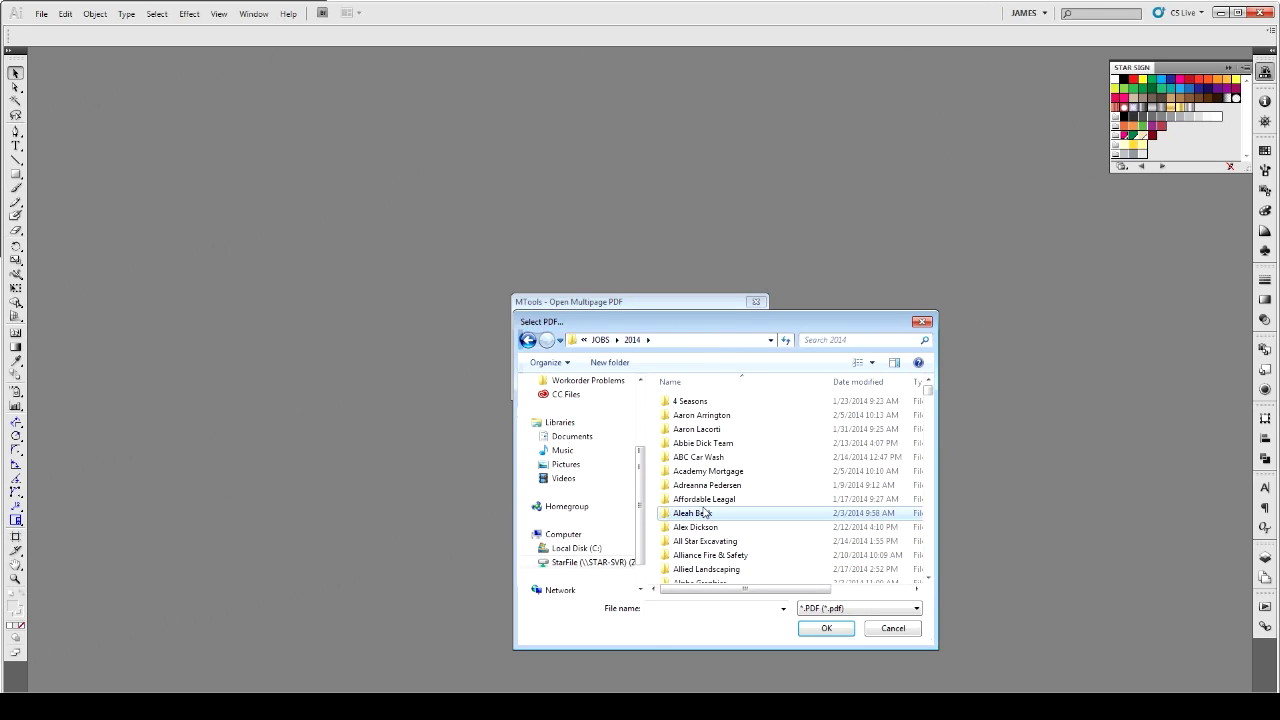
pyautogui.write('pri')
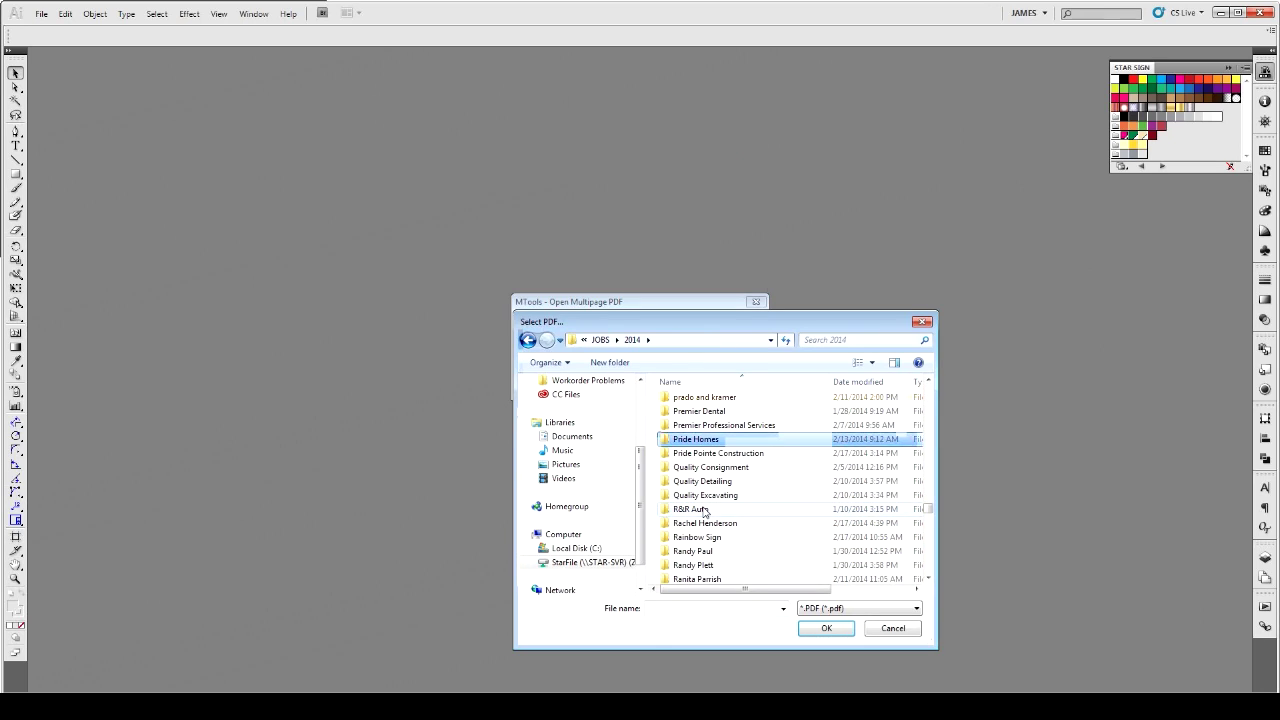
pyautogui.doubleClick(733, 458)
pyautogui.doubleClick(701, 406)
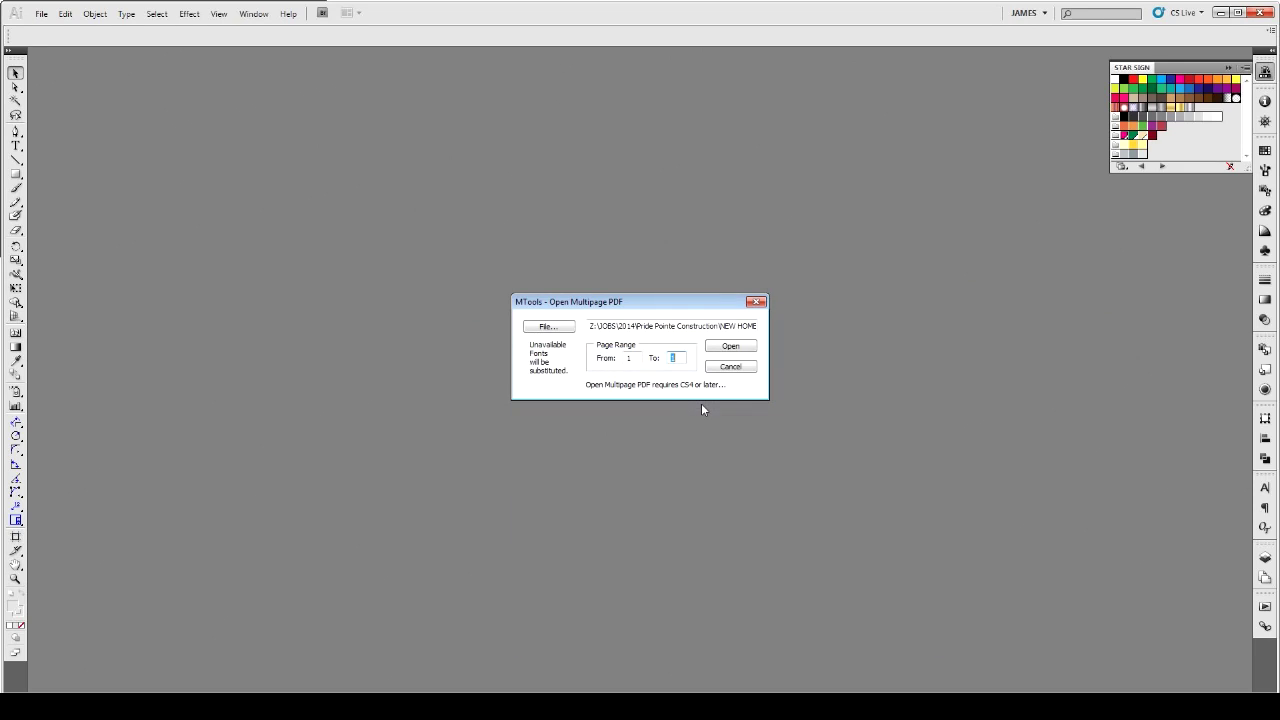
pyautogui.click(670, 358)
# - Import pages 1–8 and move the '8 pages opened' alert aside
pyautogui.press('Return')
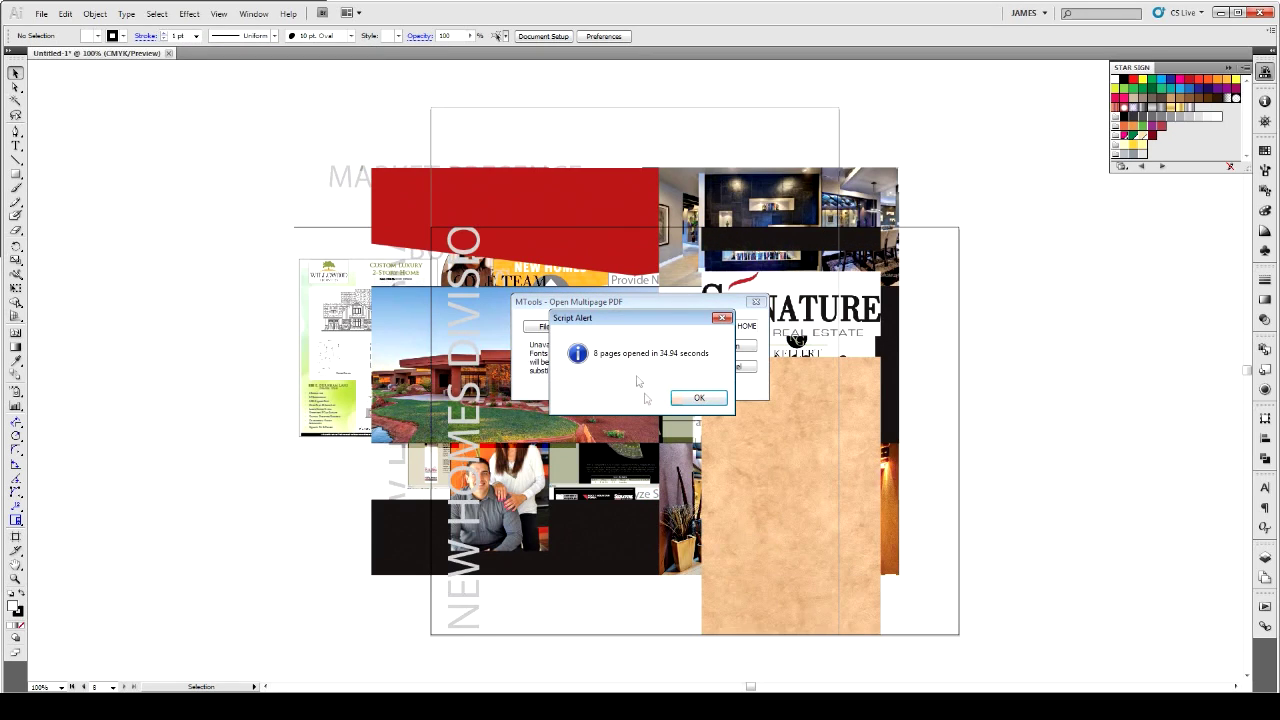
pyautogui.moveTo(640, 325); pyautogui.dragTo(637, 332)
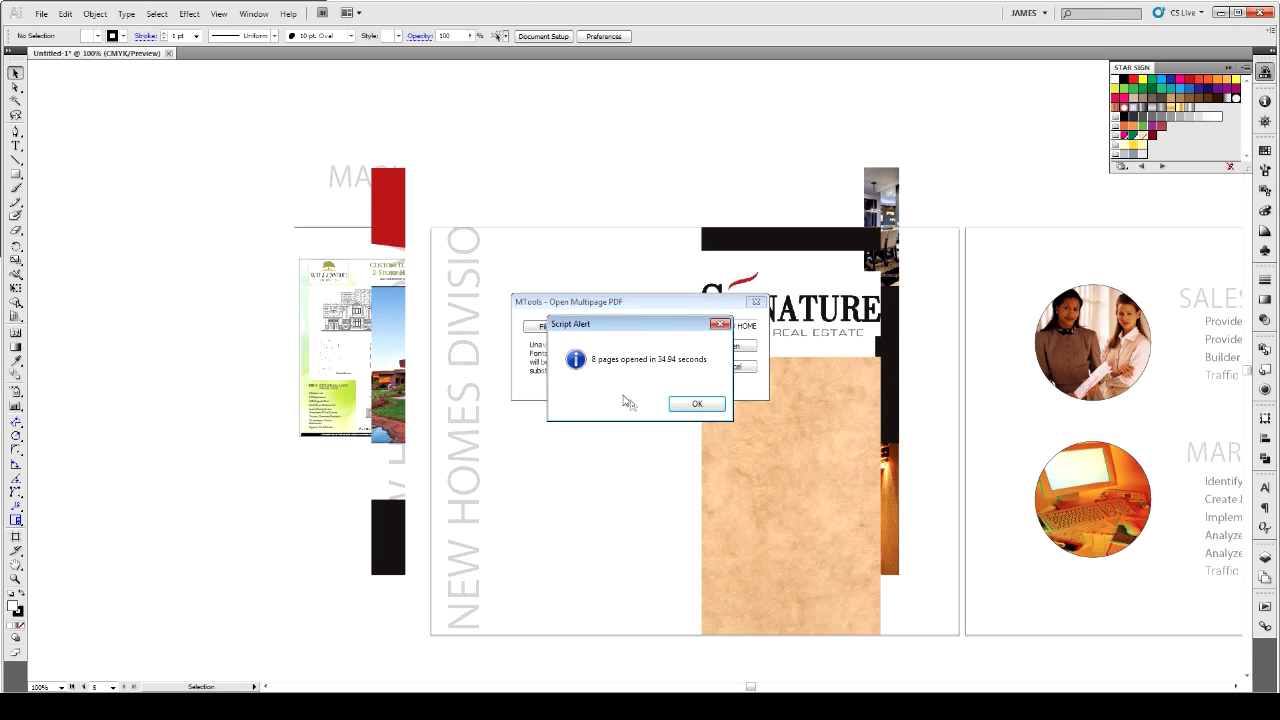
# - Dismiss the alert, zoom out to show all eight artboards, and hide the Layers panel
pyautogui.click(690, 408)
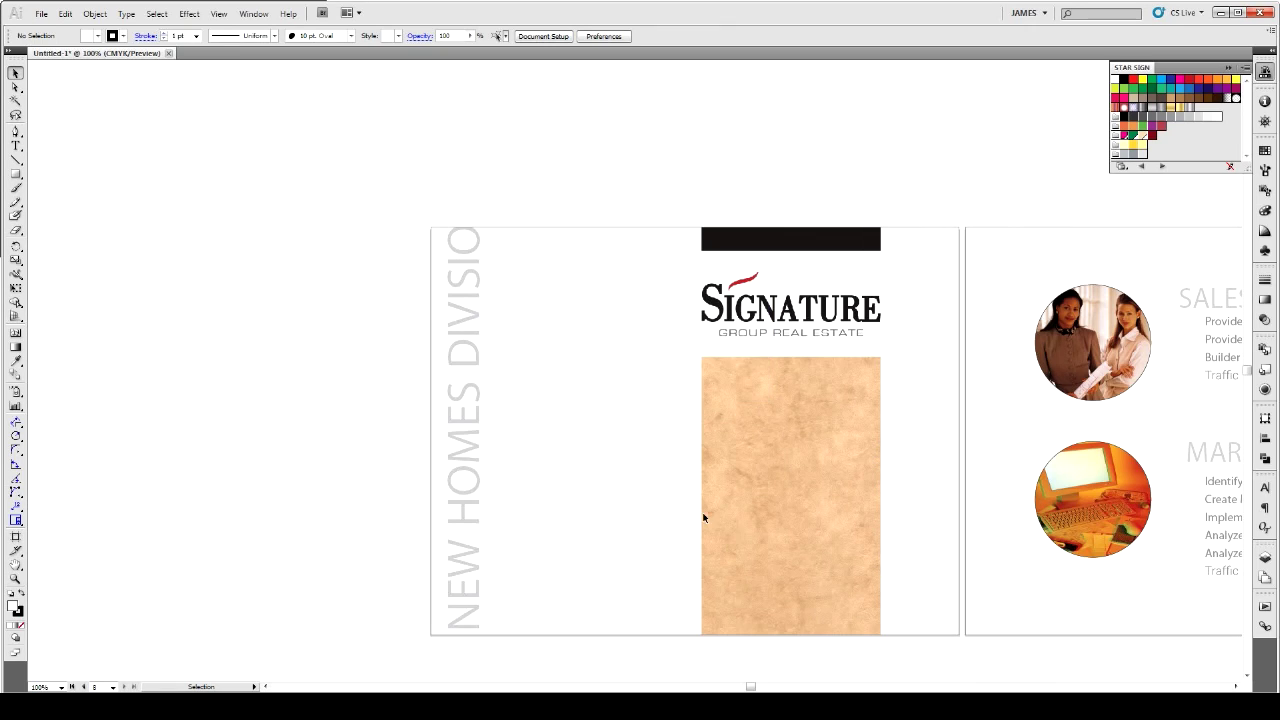
pyautogui.hotkey('ctrl', '-')
pyautogui.moveTo(739, 530); pyautogui.dragTo(377, 491)
pyautogui.hotkey('ctrl', '-')
pyautogui.hotkey('ctrl', '-')
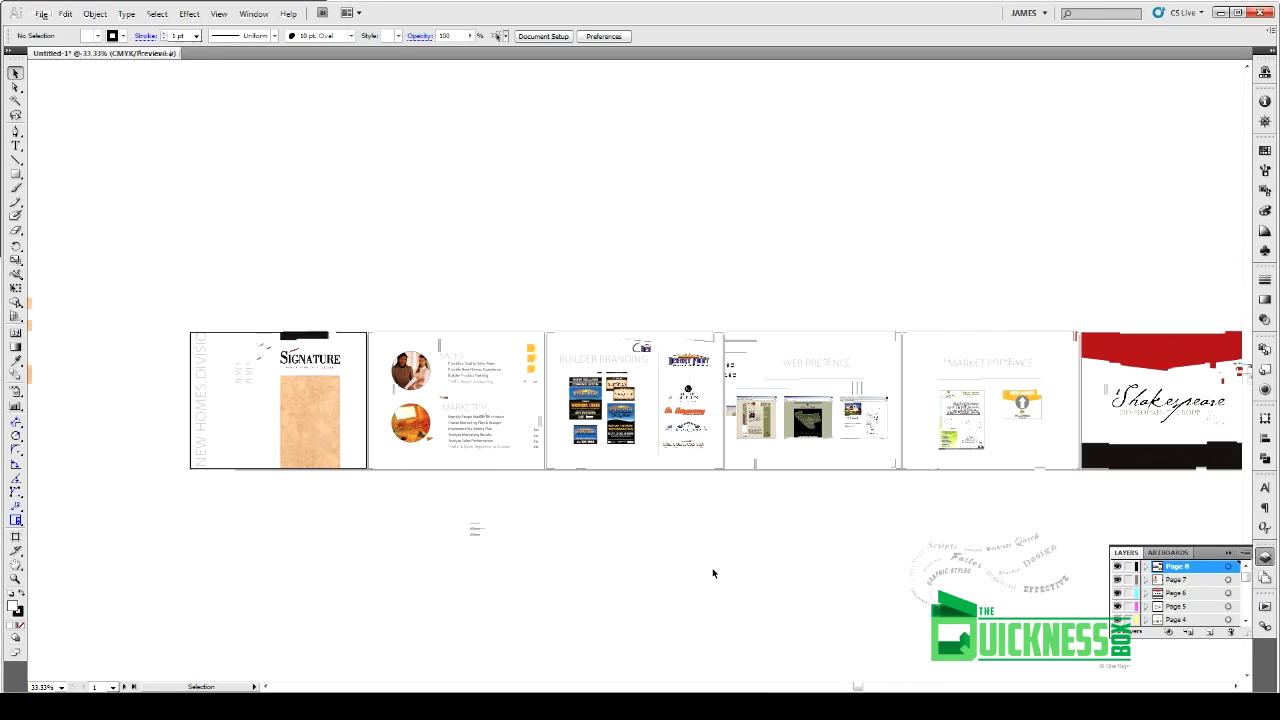
pyautogui.click(1265, 560)
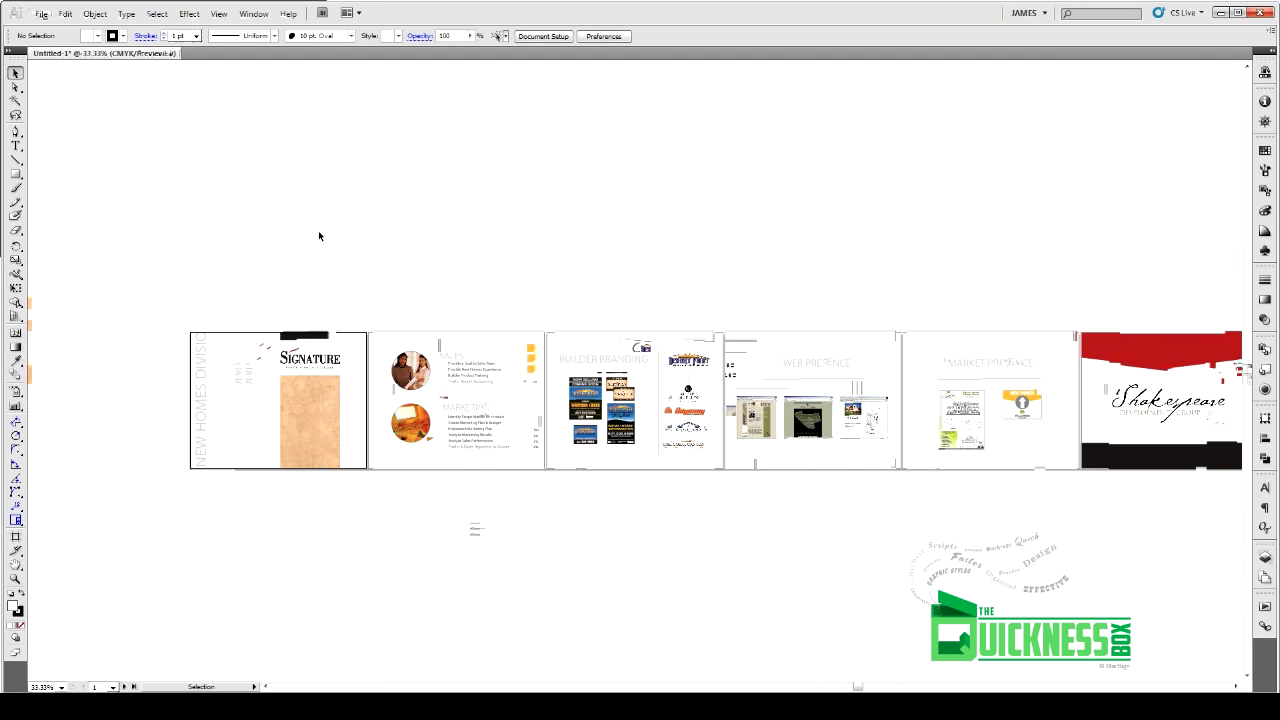